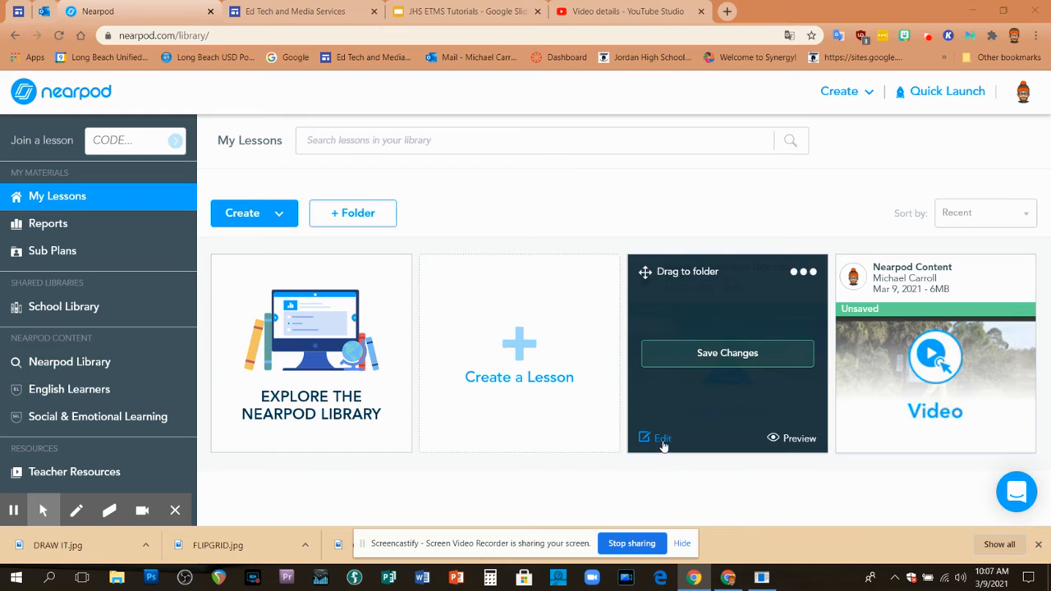
# Open the Nearpod Activities Tutorials lesson for editing and add a Collaborate Board activity.
pyautogui.click(662, 440)
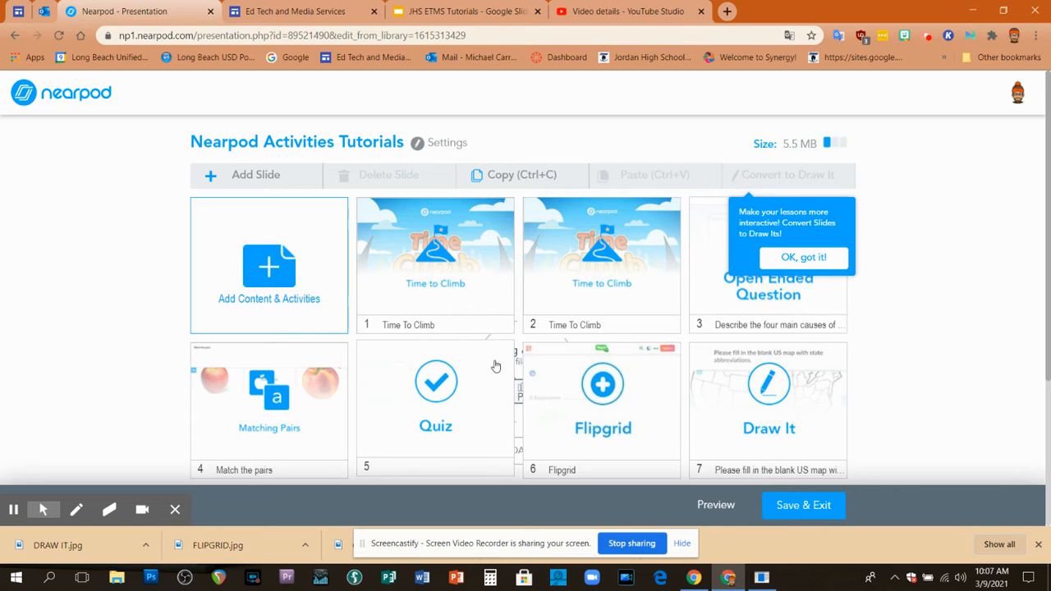
pyautogui.click(277, 279)
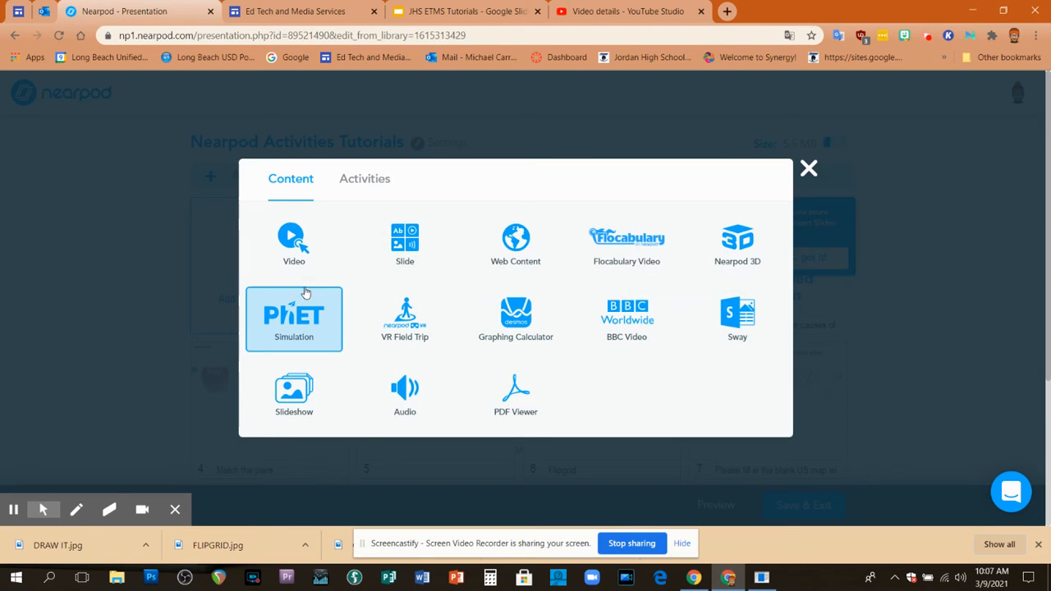
pyautogui.click(382, 185)
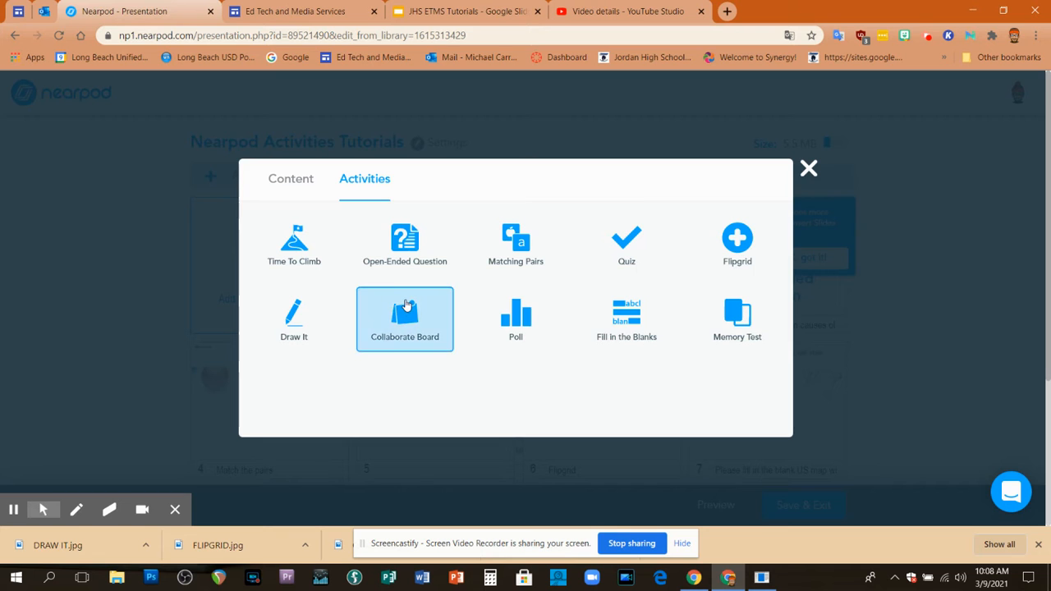
pyautogui.click(407, 305)
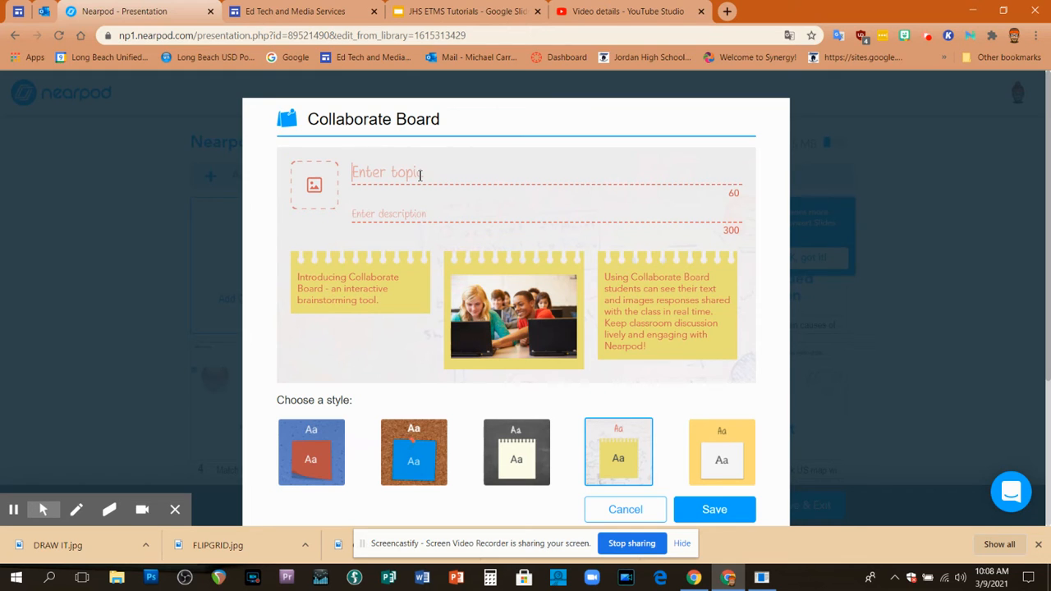
# Enter "Why was the Viet-Nam war considered a proxy war?" as the Collaborate Board topic.
pyautogui.write('Why was the V')
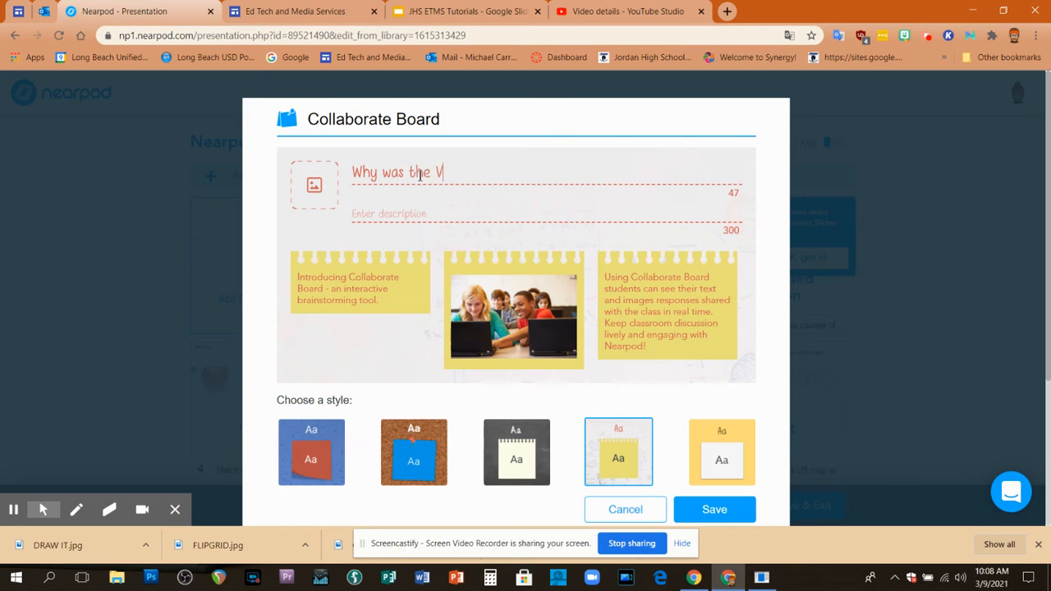
pyautogui.write('iet-Nam war consid')
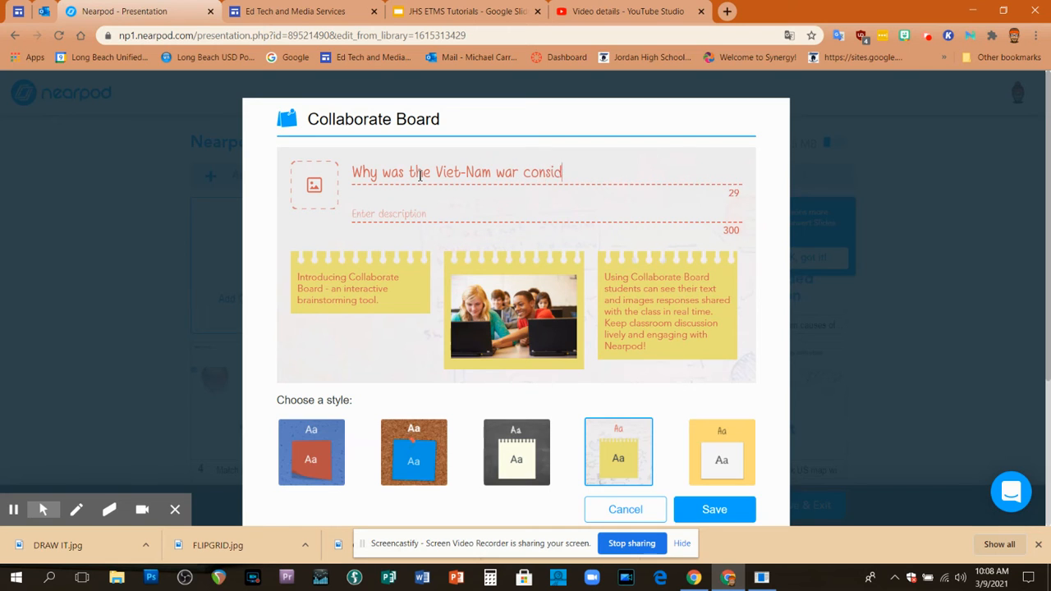
pyautogui.write('ered a Proxy war')
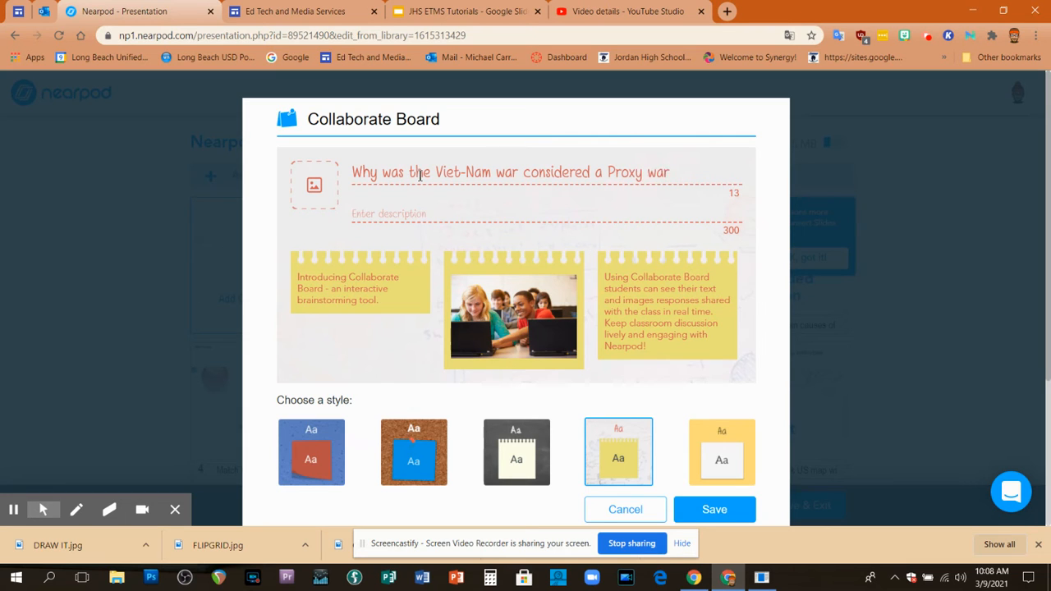
pyautogui.write('?')
pyautogui.moveTo(619, 172); pyautogui.dragTo(608, 172)
pyautogui.press('BackSpace')
pyautogui.write('p')
# Add the description "Answer using evidence from class", apply the blue style with red notes, and save the board.
pyautogui.click(497, 215)
pyautogui.write('An')
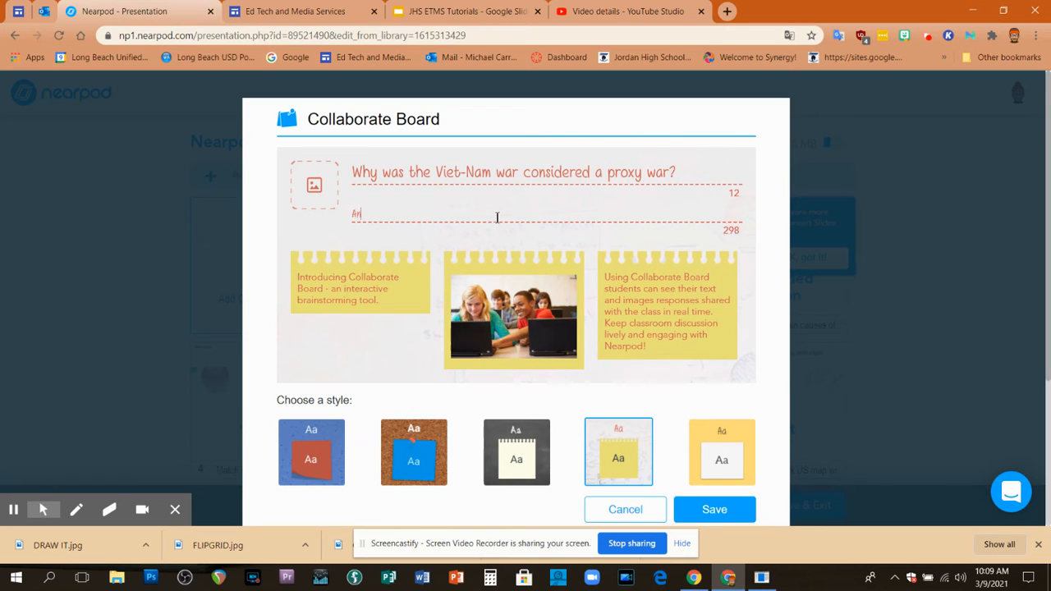
pyautogui.write('swer using evidence from class')
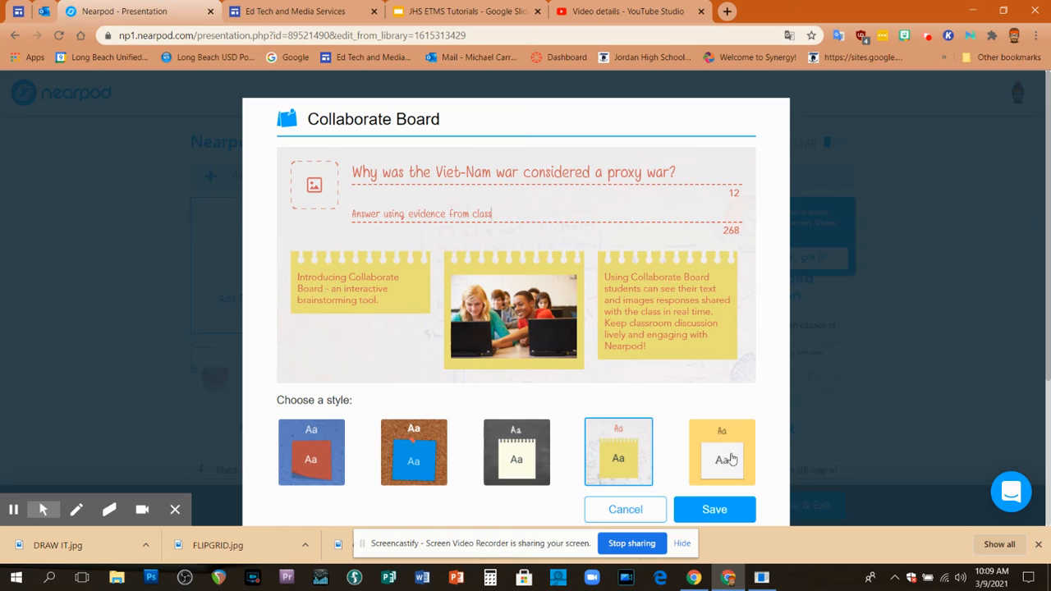
pyautogui.click(327, 459)
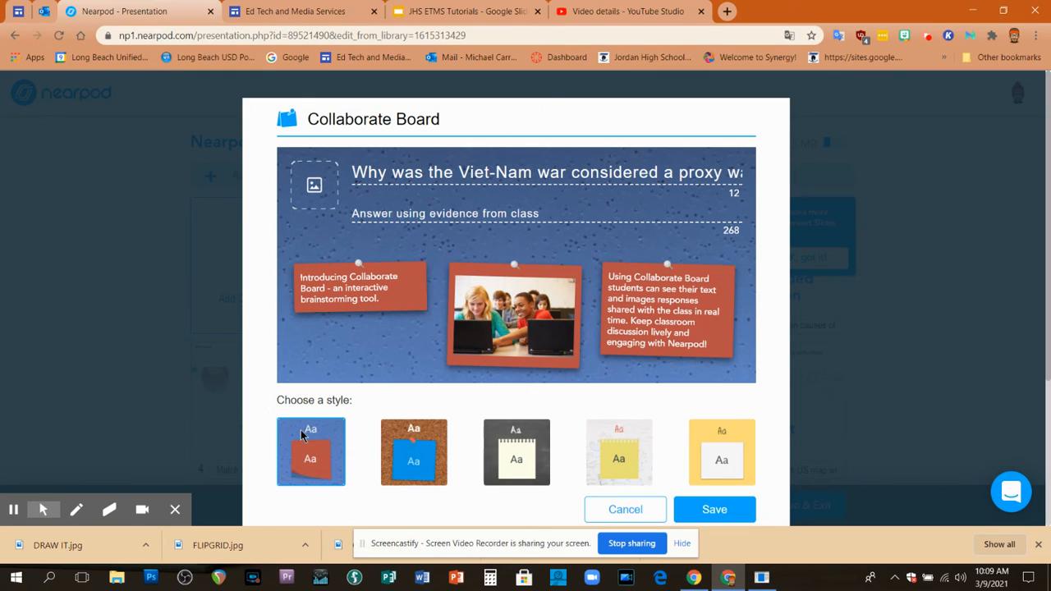
pyautogui.click(700, 514)
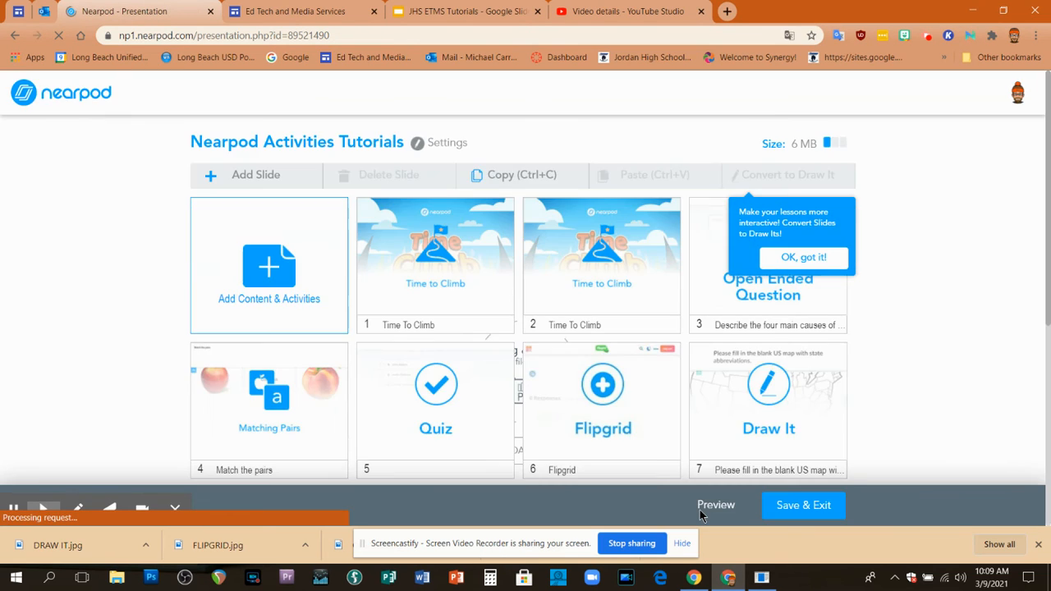
# Select the new Collaborate Board slide, number 8, and preview it as a student.
pyautogui.scroll(-3, 1017, 354)
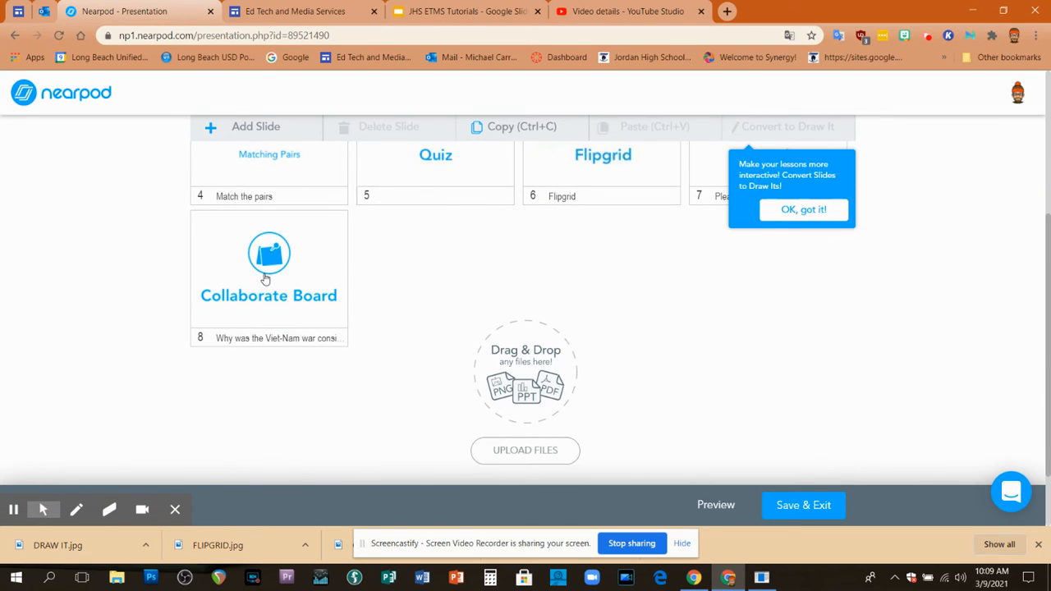
pyautogui.click(270, 309)
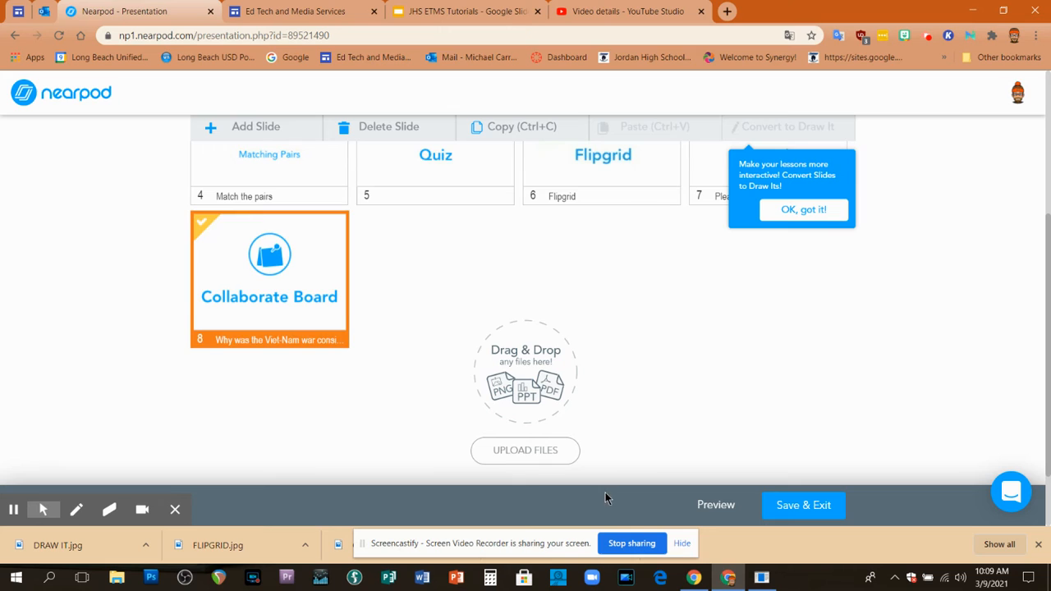
pyautogui.click(715, 507)
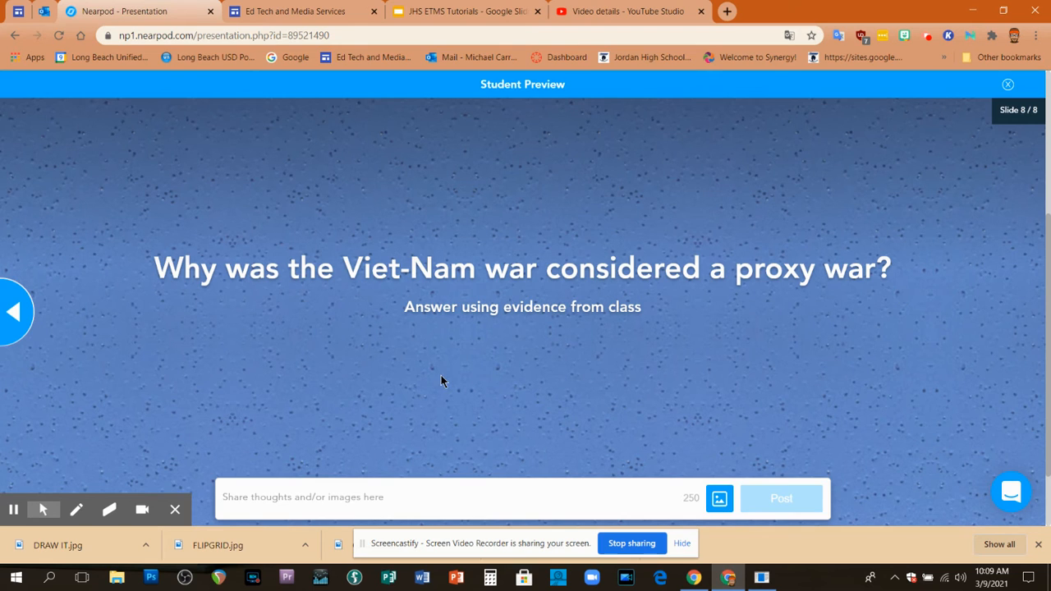
# Post the reply "The Vietnam war was a proxy war because is was the battlefield between the U.S. and Russia's ideological war of communism versus capitalism.".
pyautogui.click(365, 501)
pyautogui.write('The')
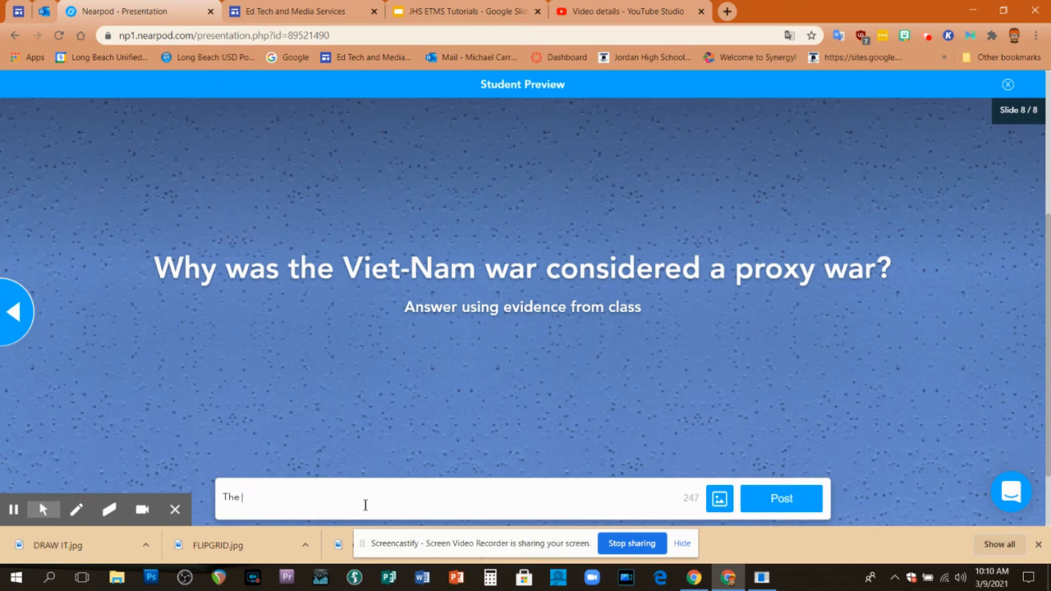
pyautogui.write(' Vietnam war was a proxy war because is ')
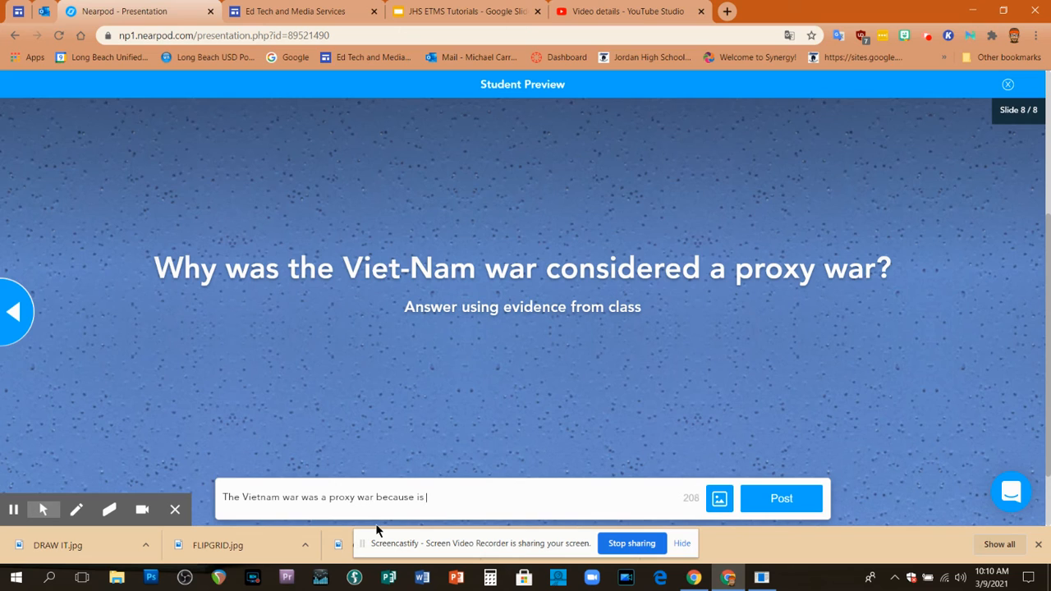
pyautogui.write('was the battlefield be')
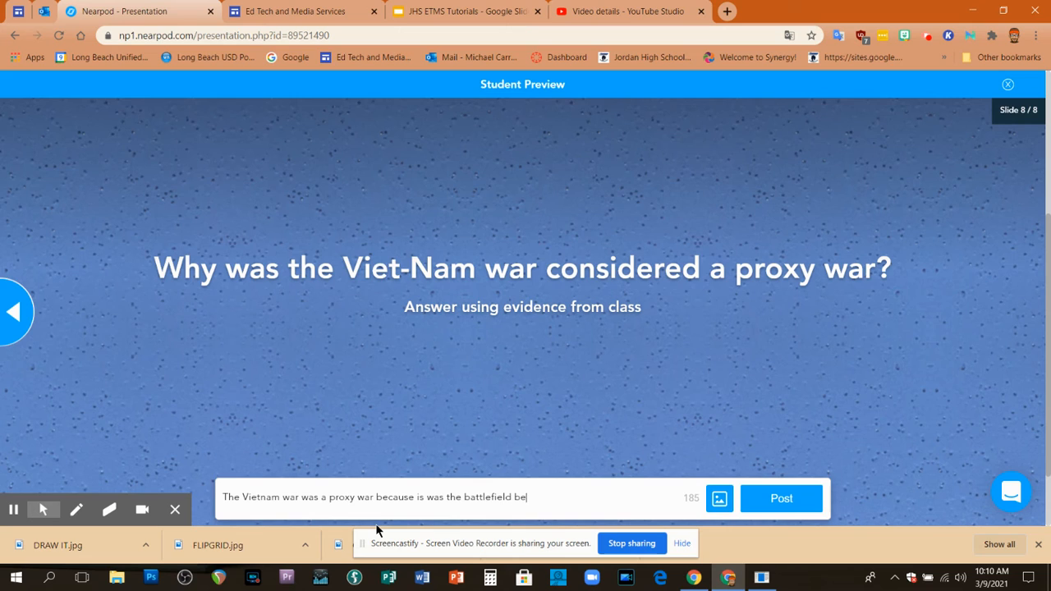
pyautogui.write('tween the U.S. and Riss')
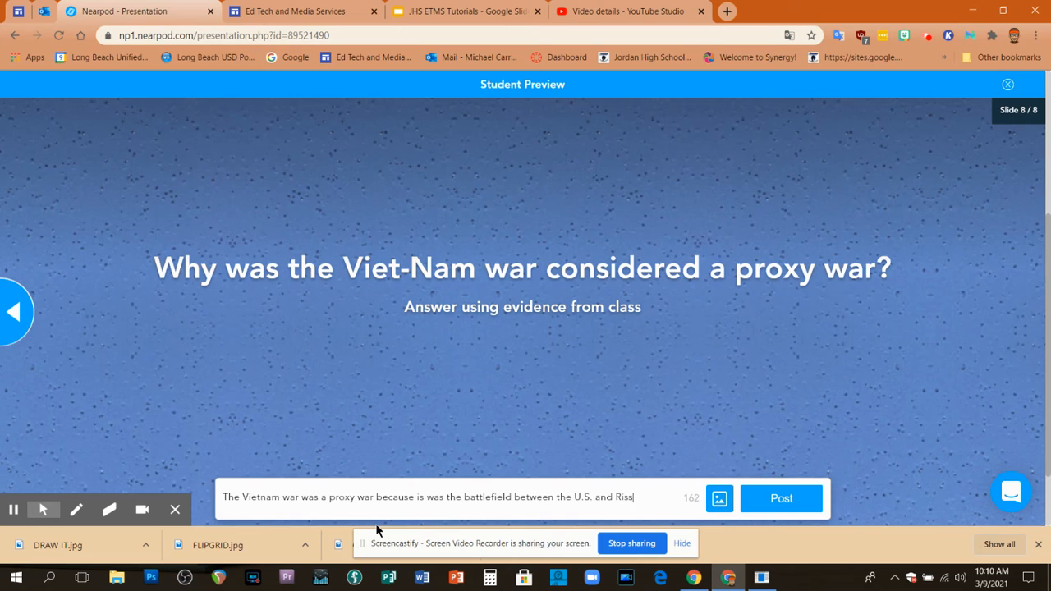
pyautogui.press('BackSpace')
pyautogui.press('BackSpace')
pyautogui.press('BackSpace')
pyautogui.write("ussia's ideologi")
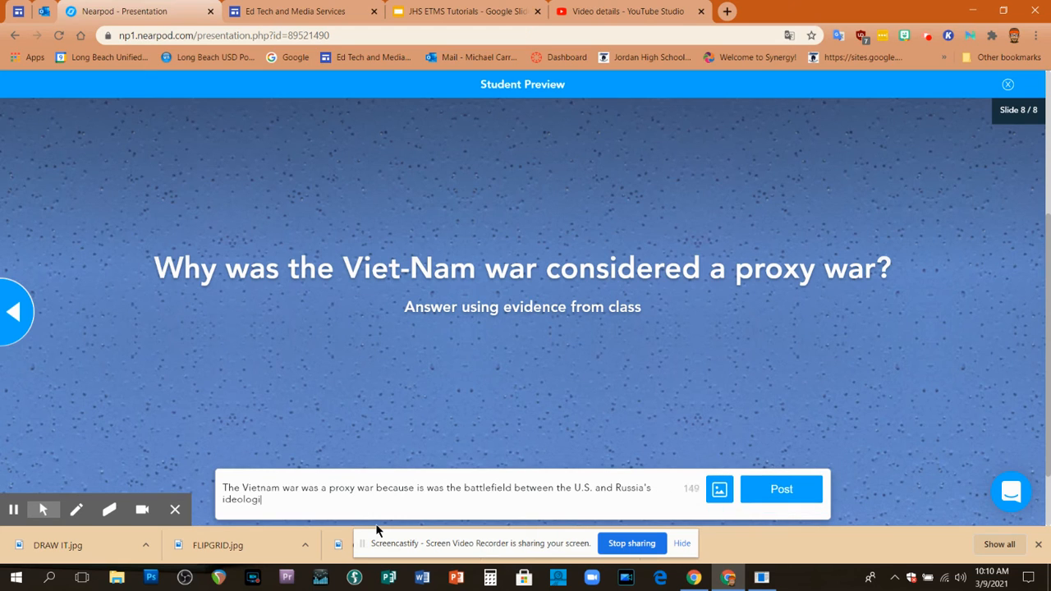
pyautogui.write('cal war of communism versus capit')
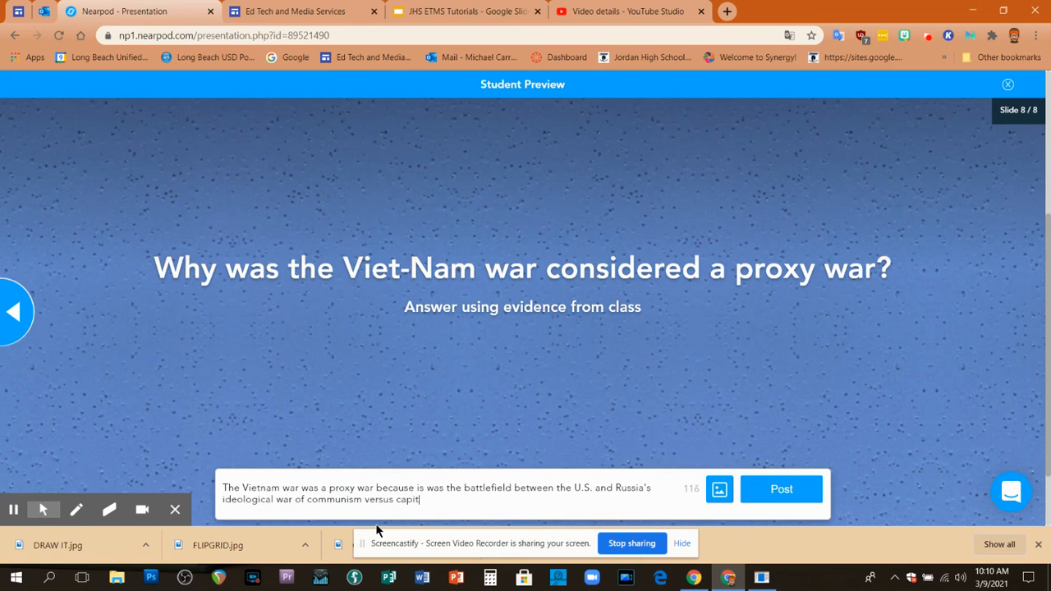
pyautogui.write('alism.')
pyautogui.click(776, 493)
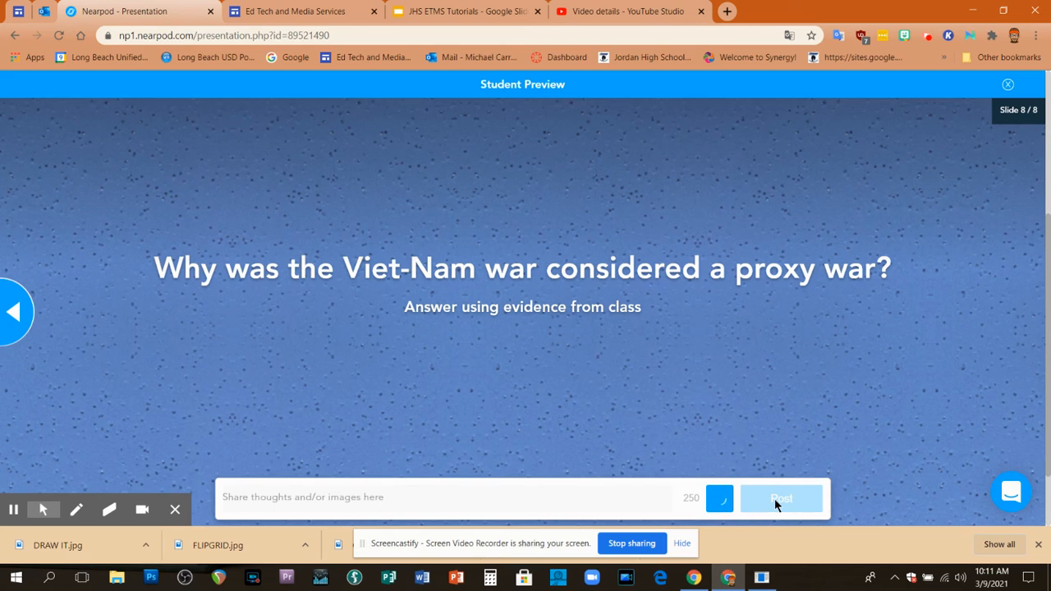